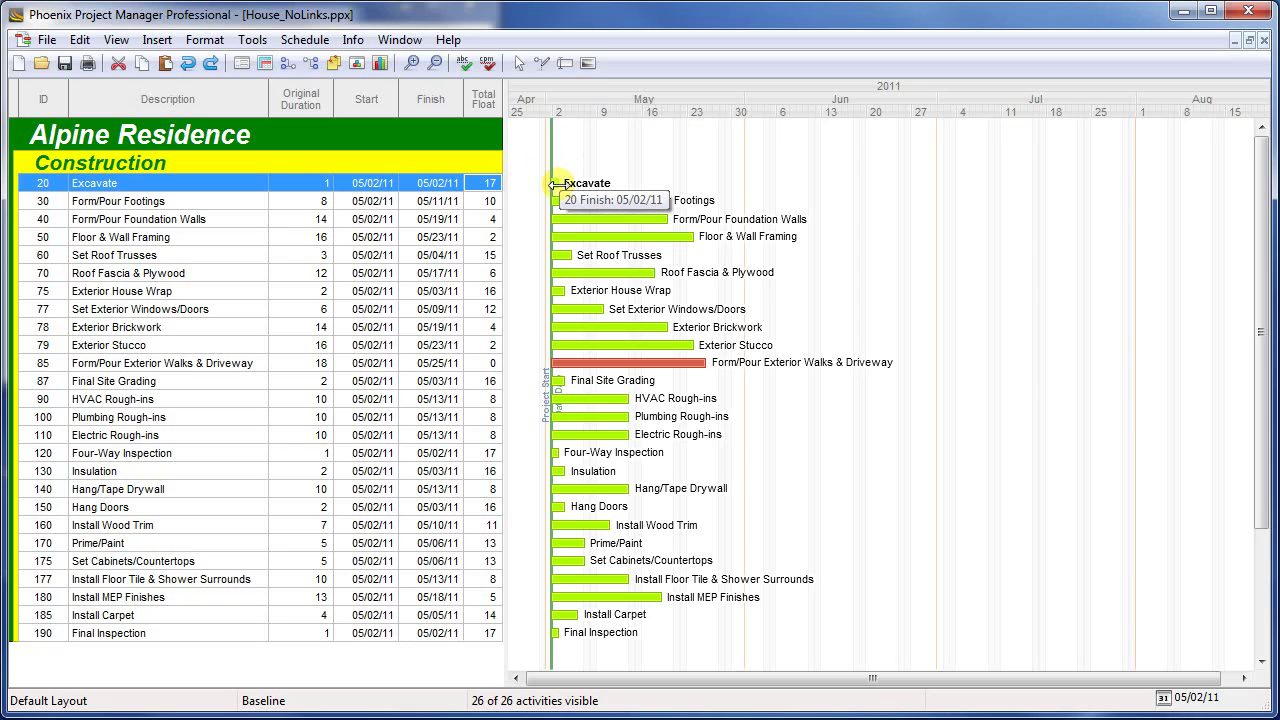
# Step: Link the activities from Excavate (20) down to Final Site Grading (87) in sequence with finish-to-start relationships
pyautogui.moveTo(557, 185); pyautogui.dragTo(566, 256)
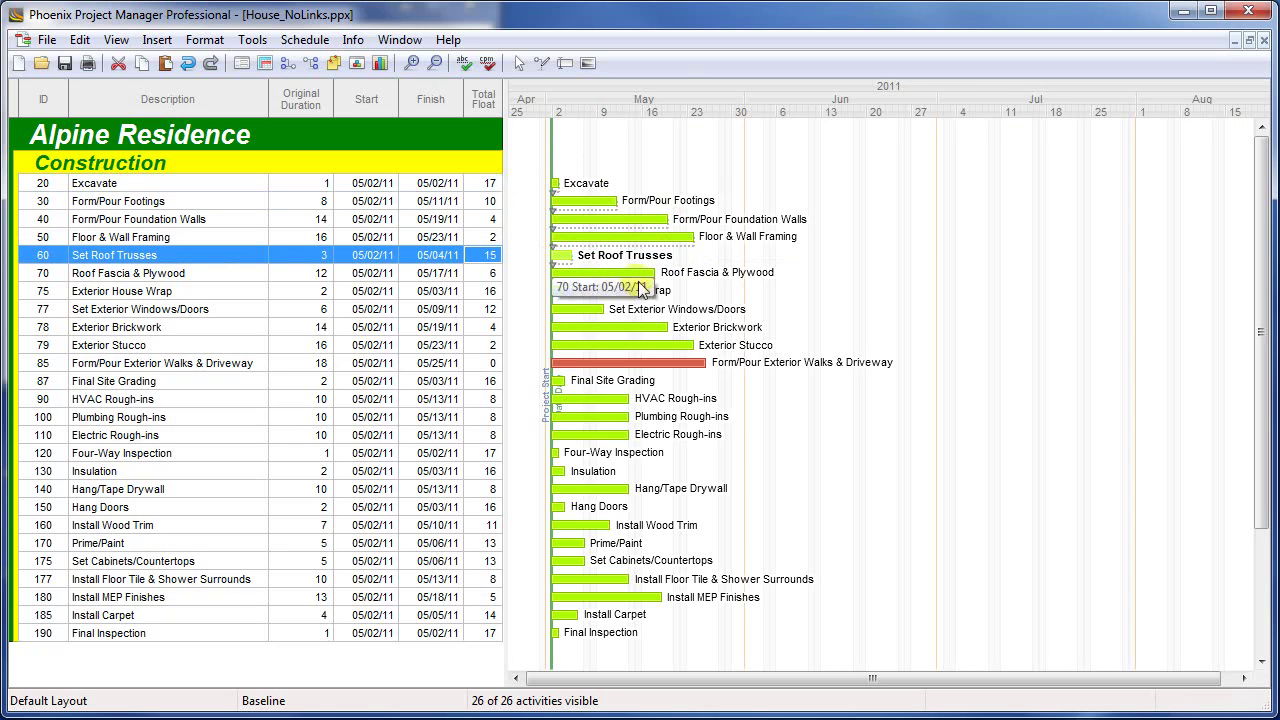
pyautogui.moveTo(655, 272); pyautogui.dragTo(601, 313)
pyautogui.moveTo(604, 309); pyautogui.dragTo(694, 346)
pyautogui.moveTo(553, 346); pyautogui.dragTo(556, 386)
# Step: Relate the finish of Set Roof Trusses to the start of HVAC Rough-ins (90) through a manual successor assignment
pyautogui.moveTo(571, 254); pyautogui.dragTo(850, 482)
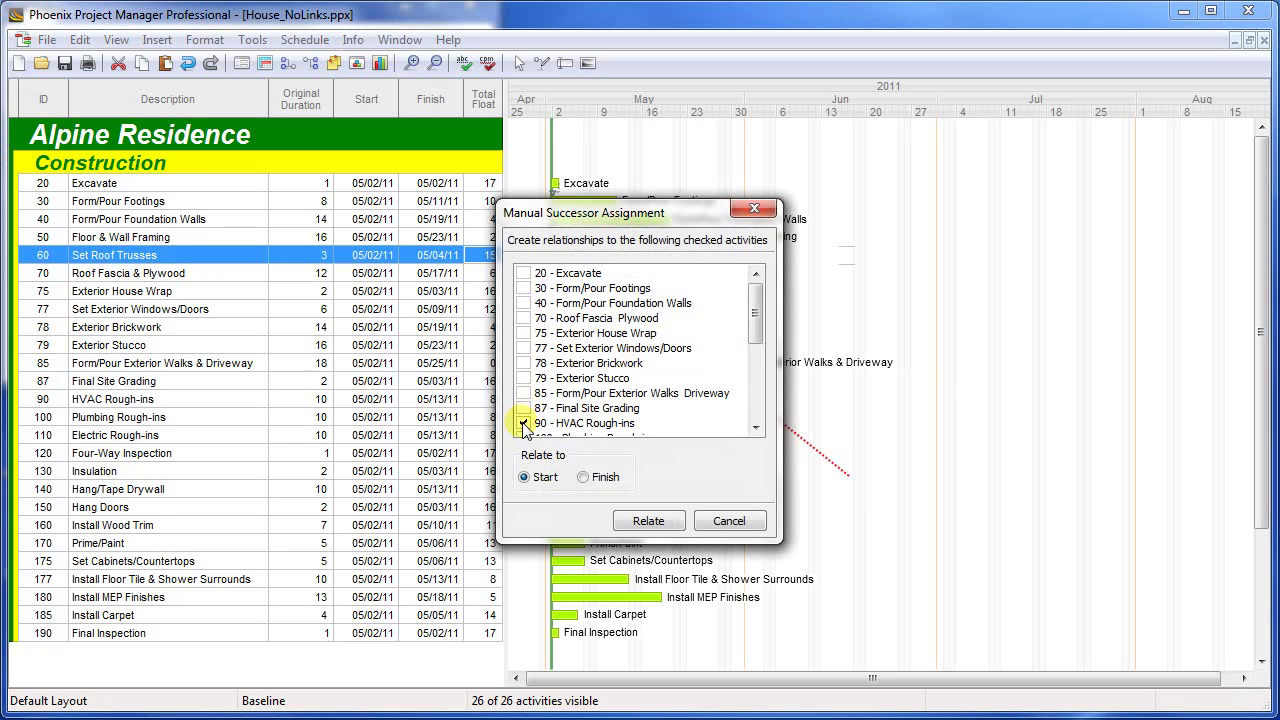
pyautogui.click(640, 522)
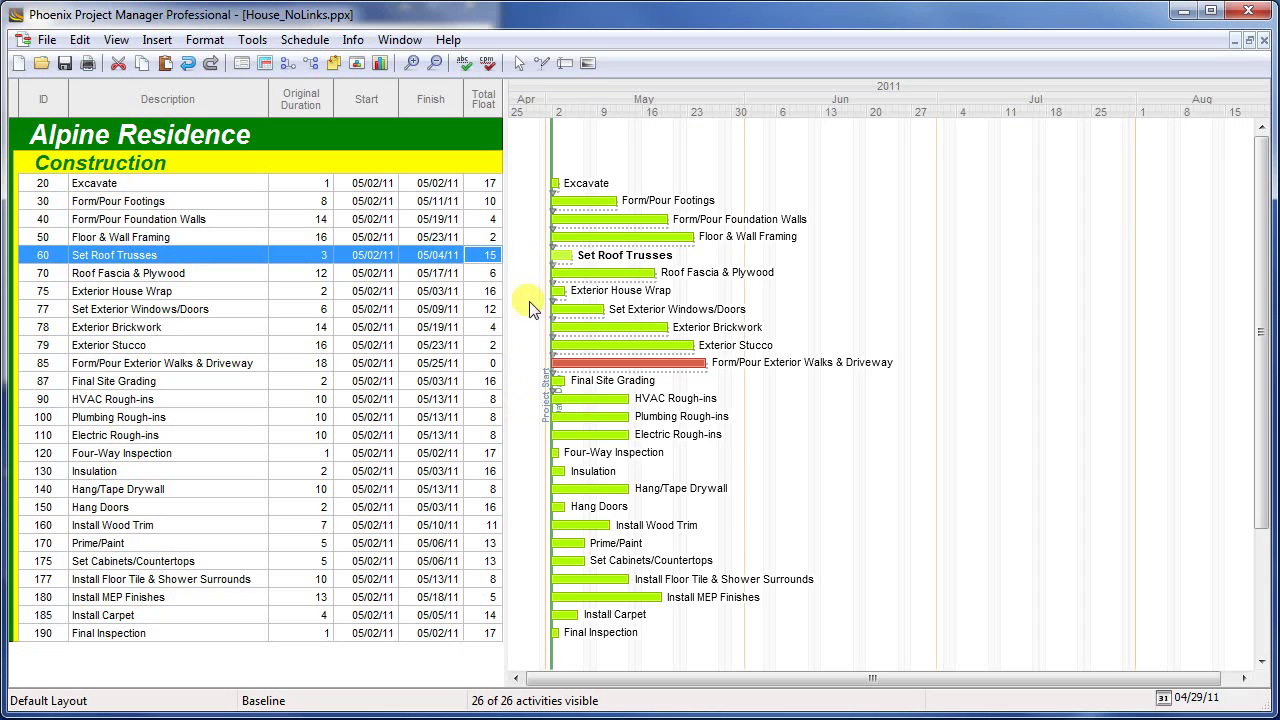
# Step: Show the predecessor and successor details and add activity 100 as a successor of HVAC Rough-ins
pyautogui.click(288, 68)
pyautogui.click(312, 68)
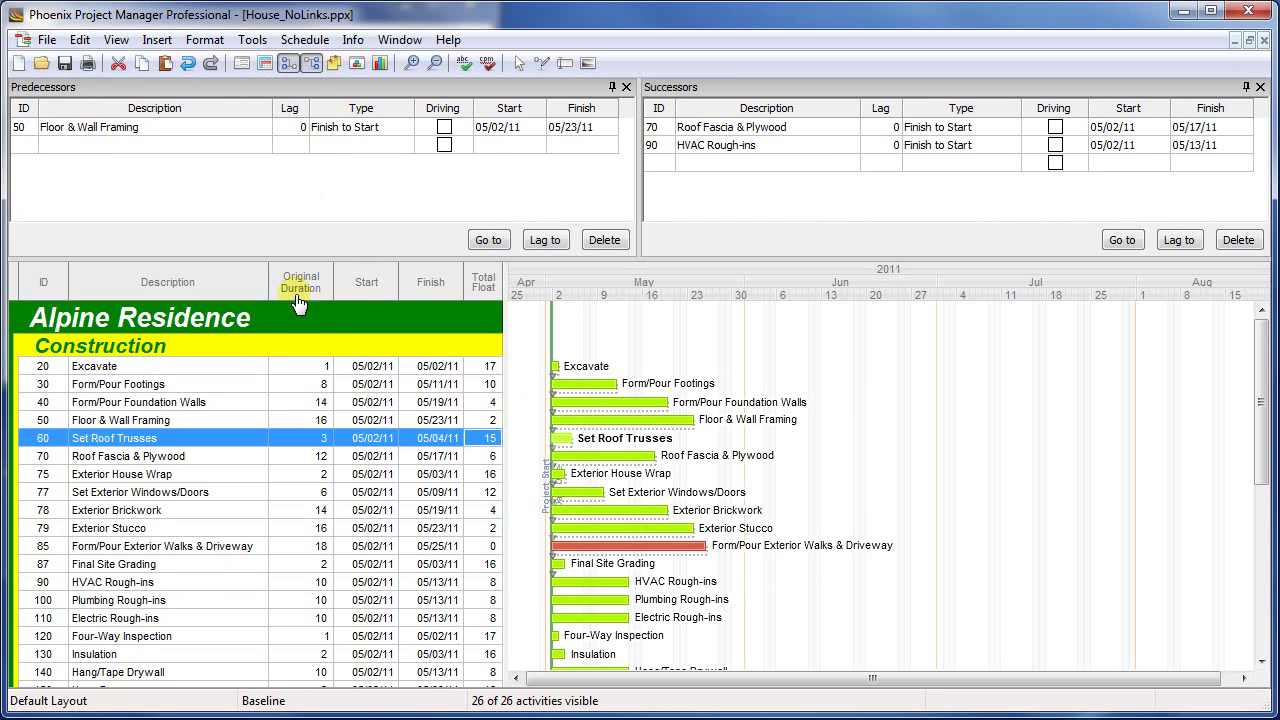
pyautogui.click(166, 584)
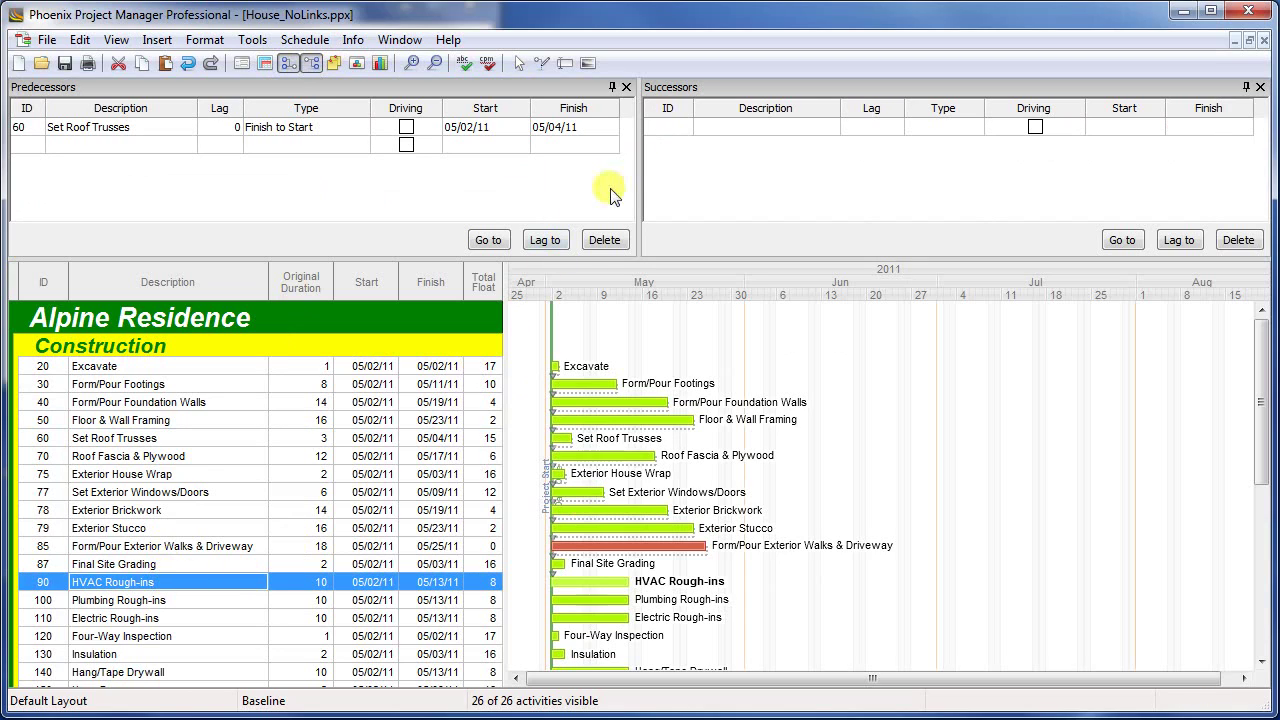
pyautogui.click(666, 130)
pyautogui.click(668, 135)
pyautogui.write('100')
pyautogui.press('Return')
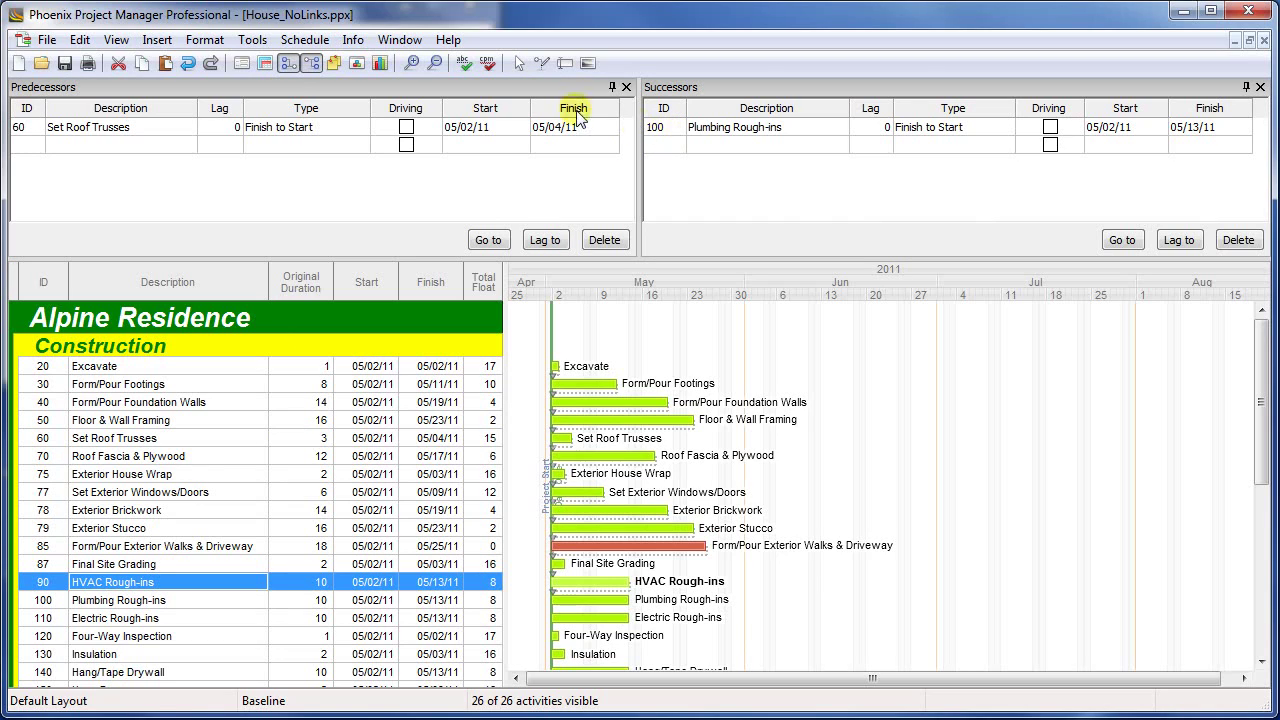
# Step: Recalculate the schedule and change the relationship from HVAC Rough-ins to Plumbing Rough-ins to Start to Start
pyautogui.click(304, 42)
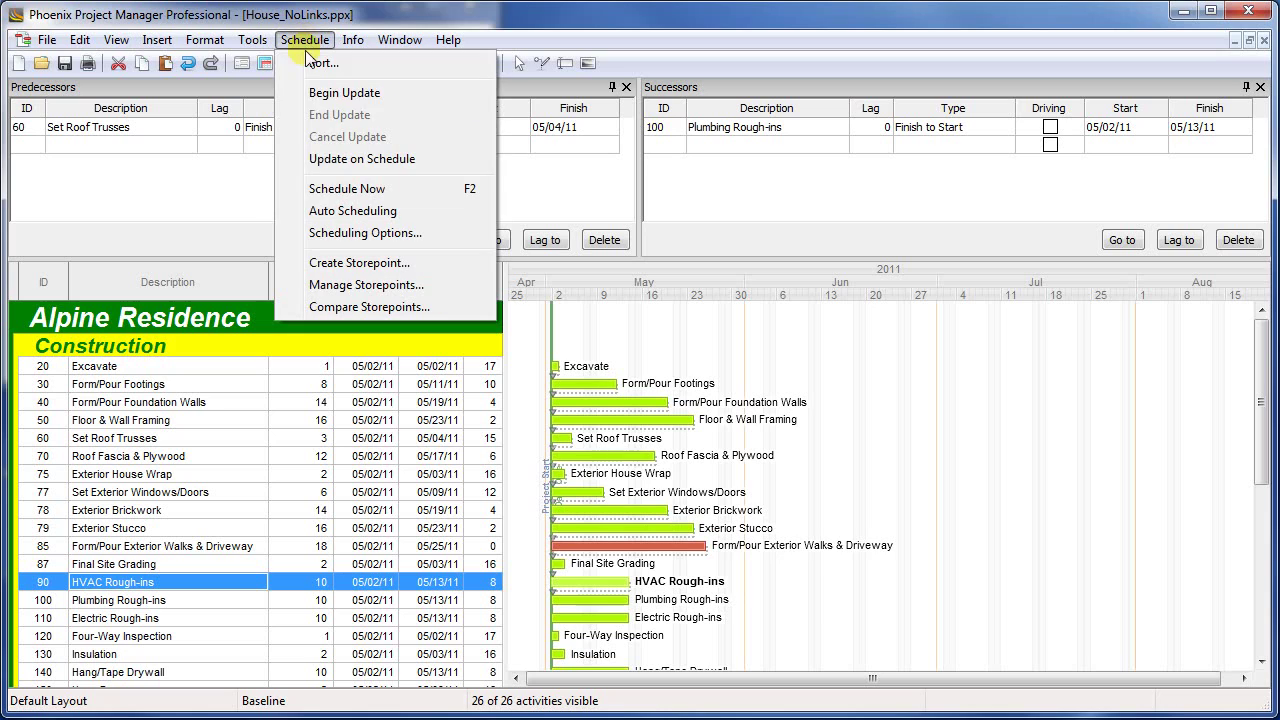
pyautogui.click(330, 192)
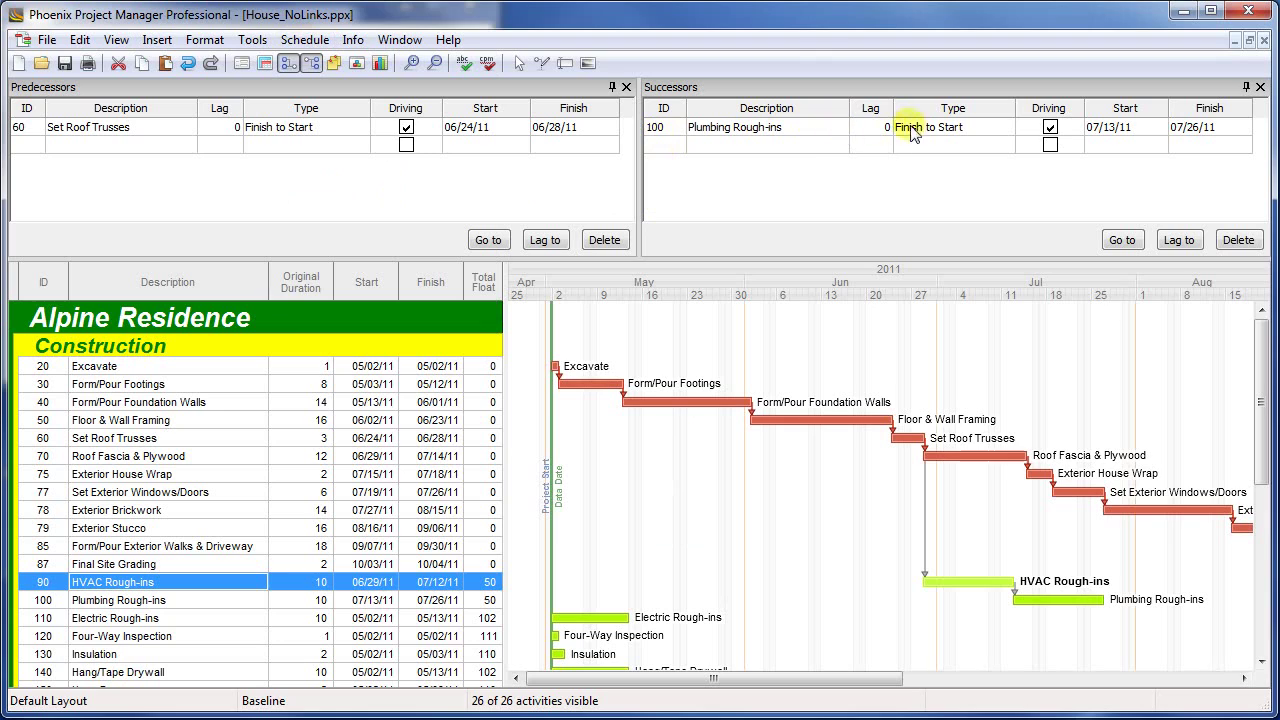
pyautogui.click(948, 130)
pyautogui.click(957, 133)
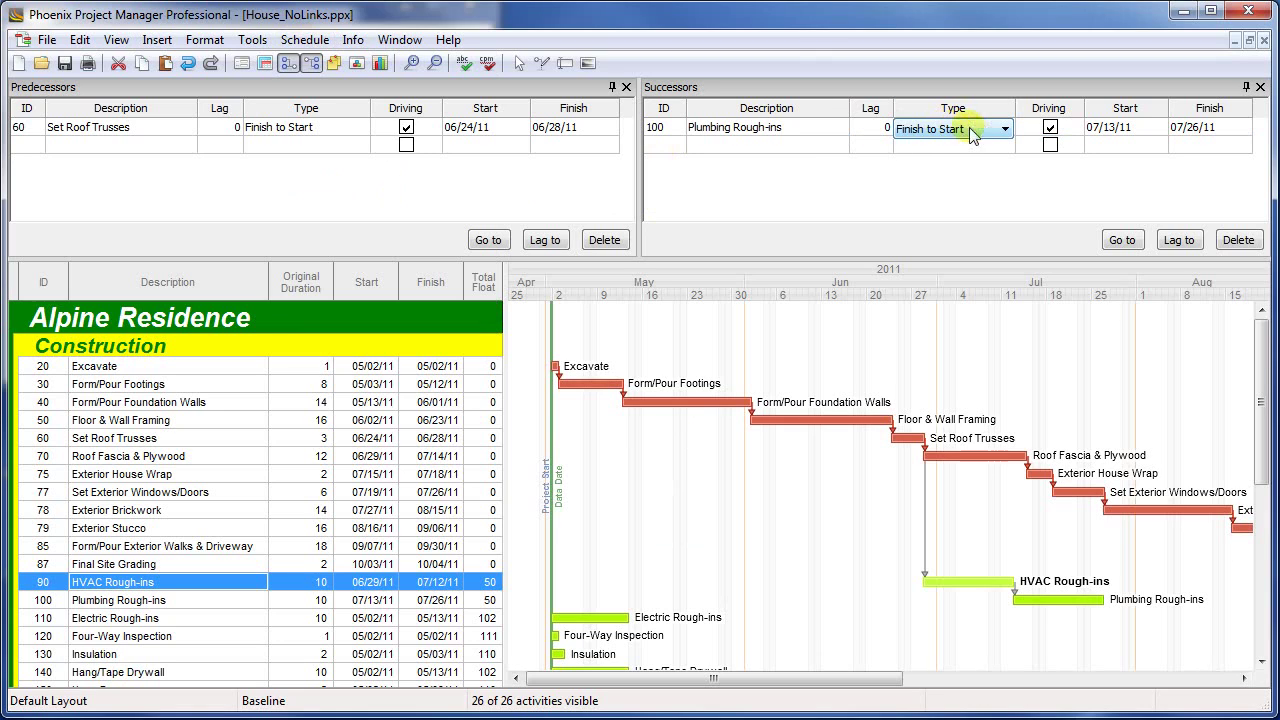
pyautogui.click(1004, 129)
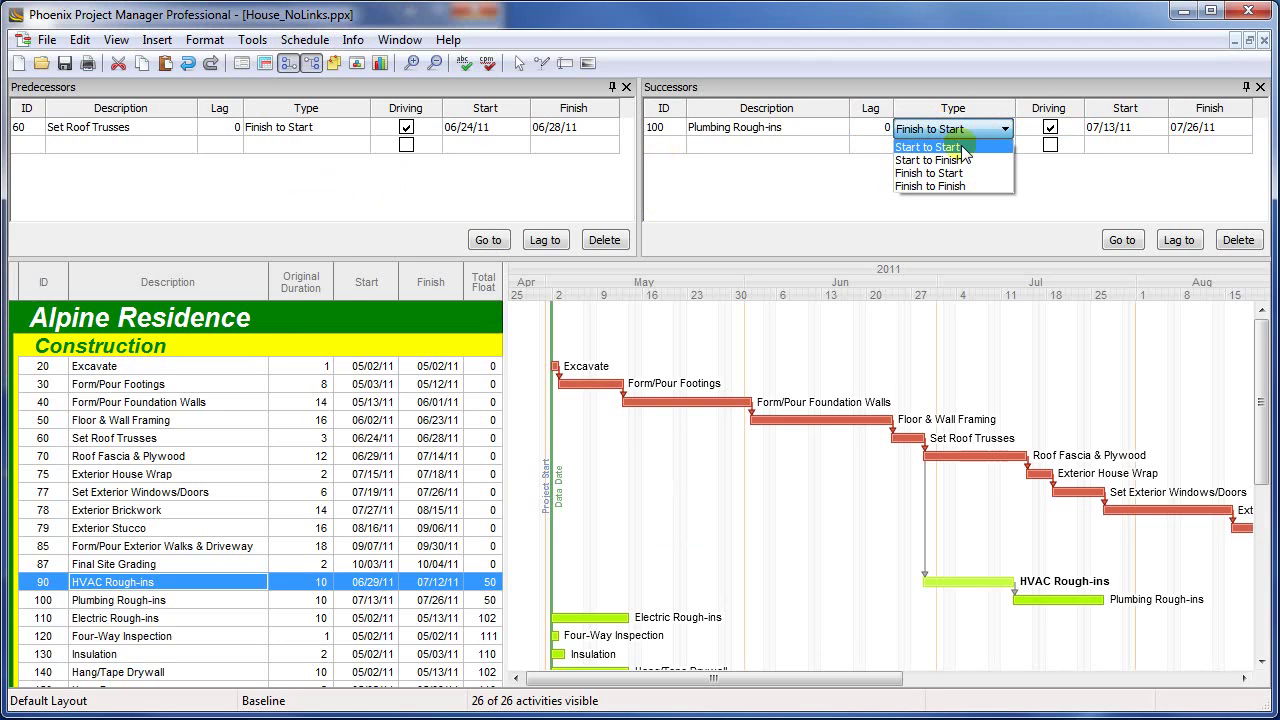
pyautogui.click(975, 148)
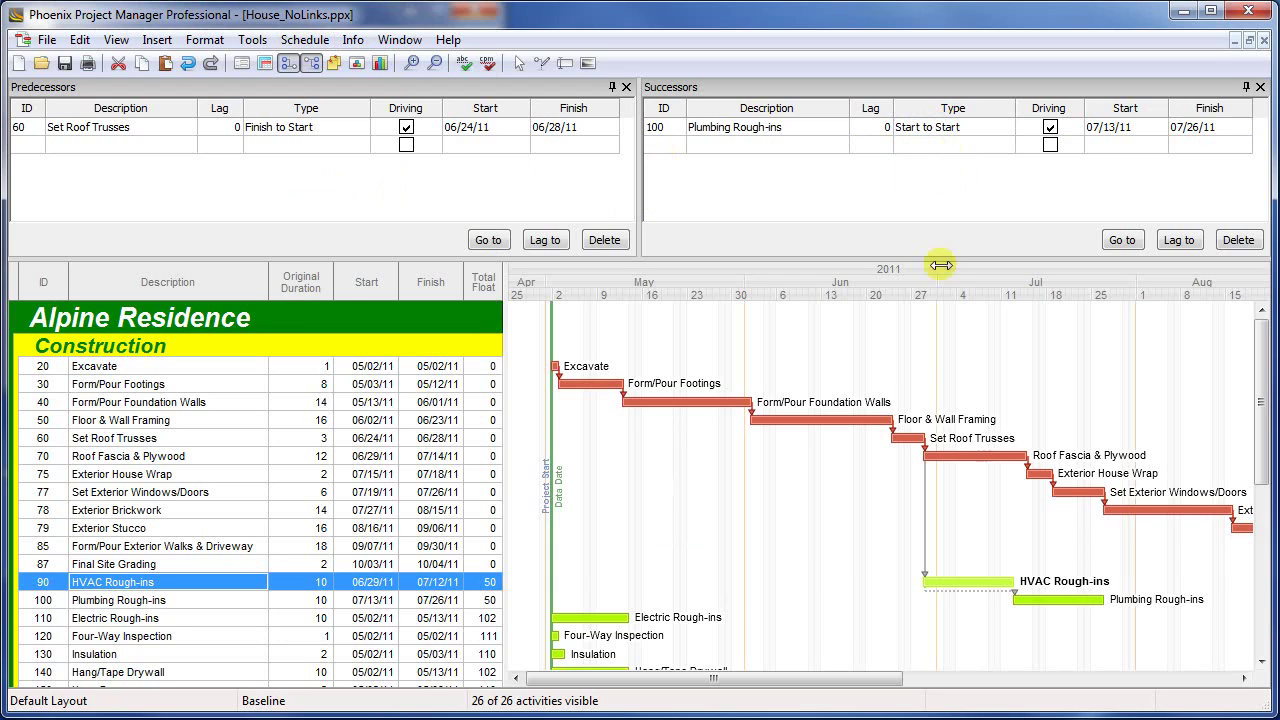
pyautogui.moveTo(962, 598)
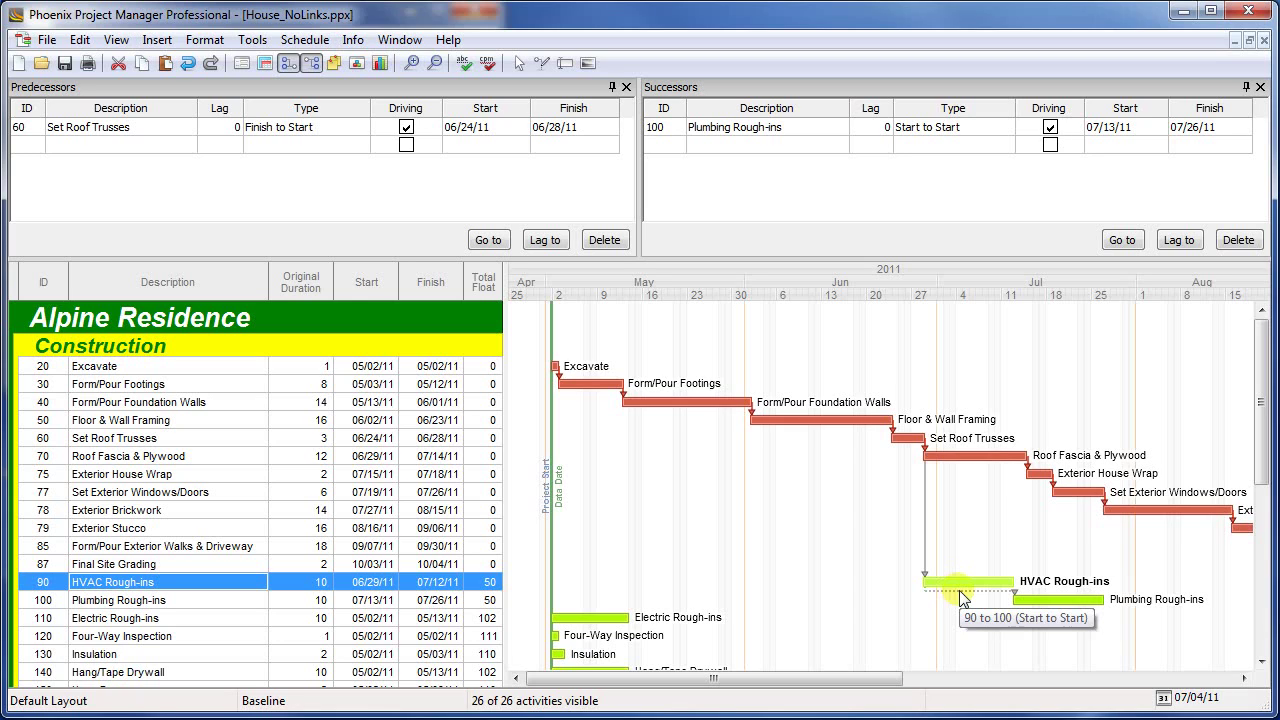
# Step: Link the start of Plumbing Rough-ins to the start of Electric Rough-ins and recalculate the schedule
pyautogui.click(989, 604)
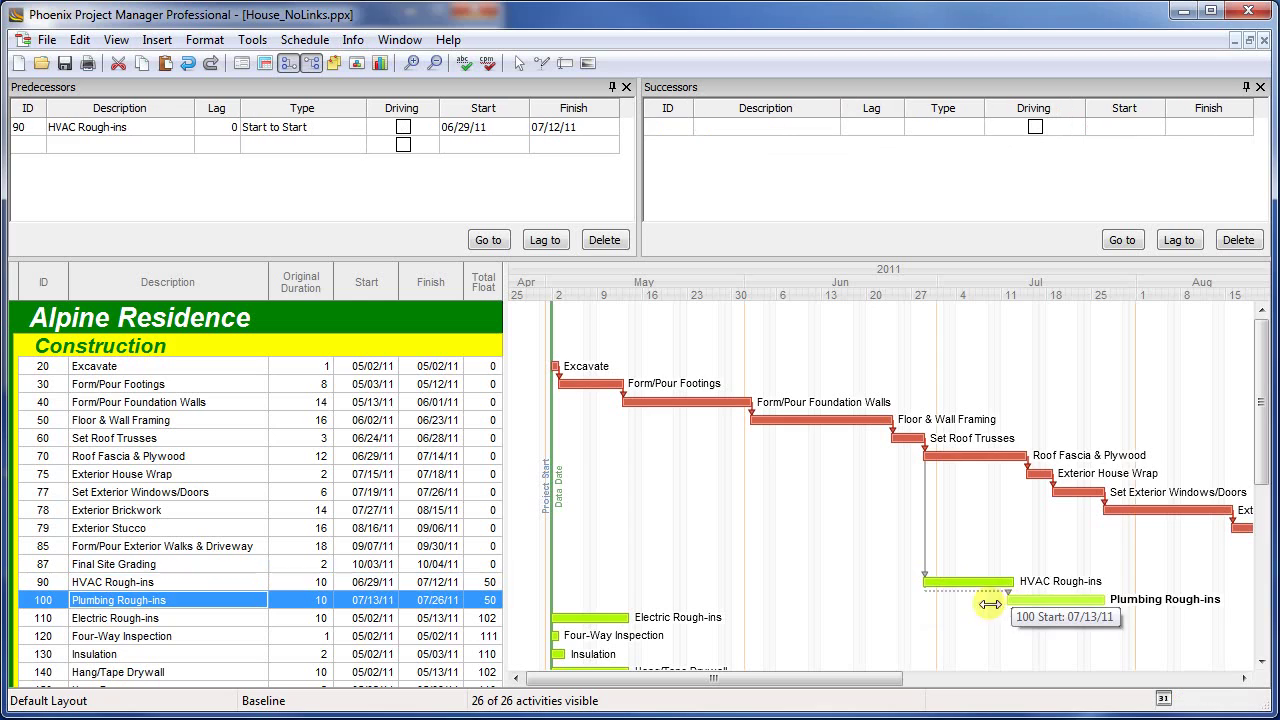
pyautogui.moveTo(989, 604); pyautogui.dragTo(549, 622)
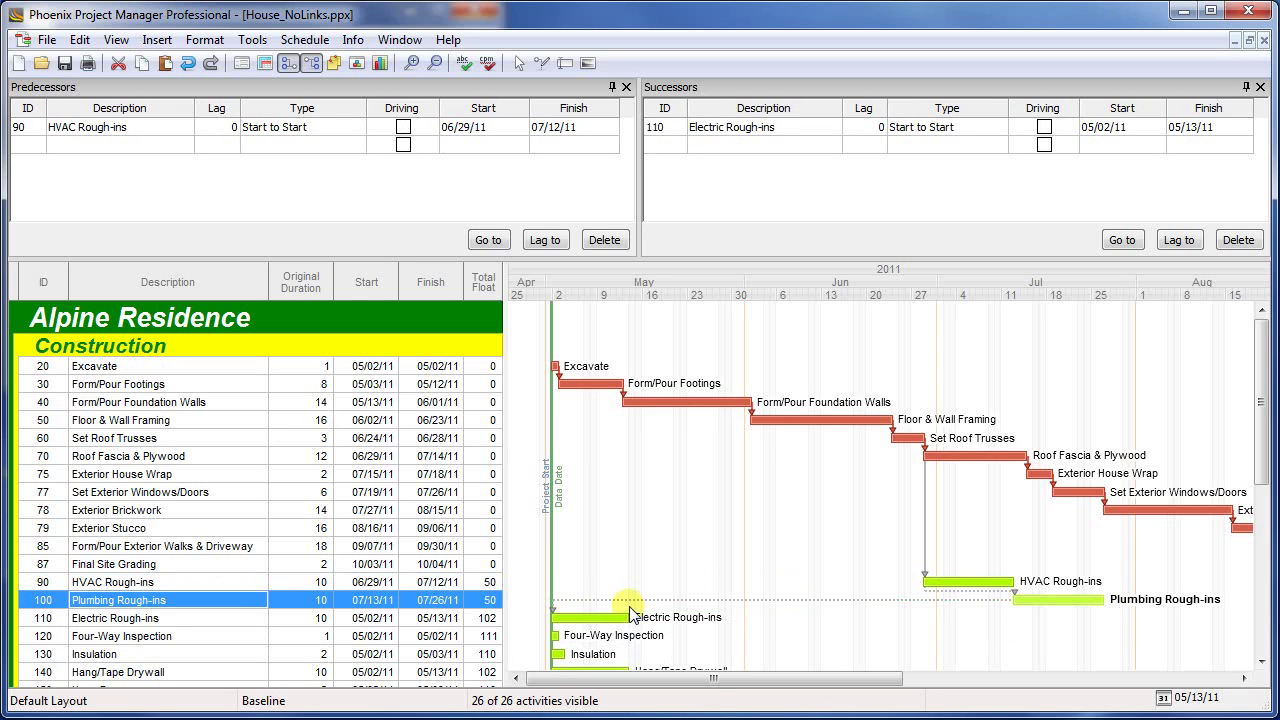
pyautogui.click(316, 42)
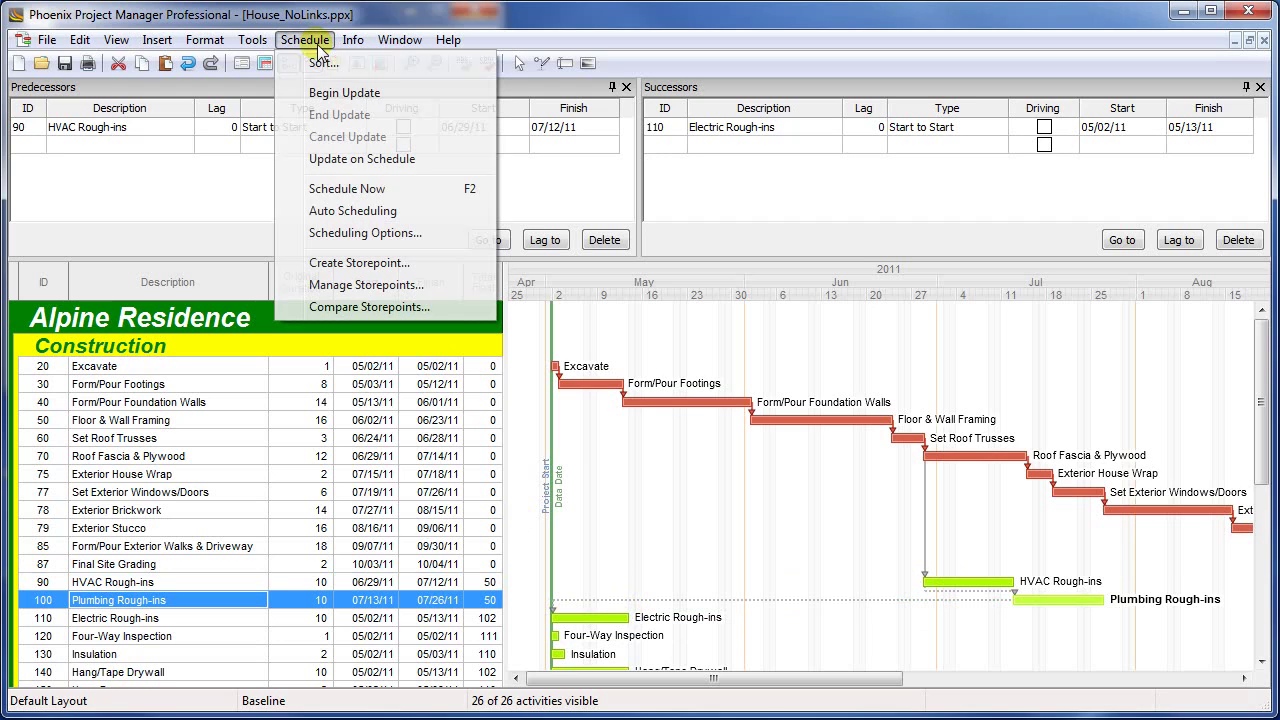
pyautogui.click(340, 189)
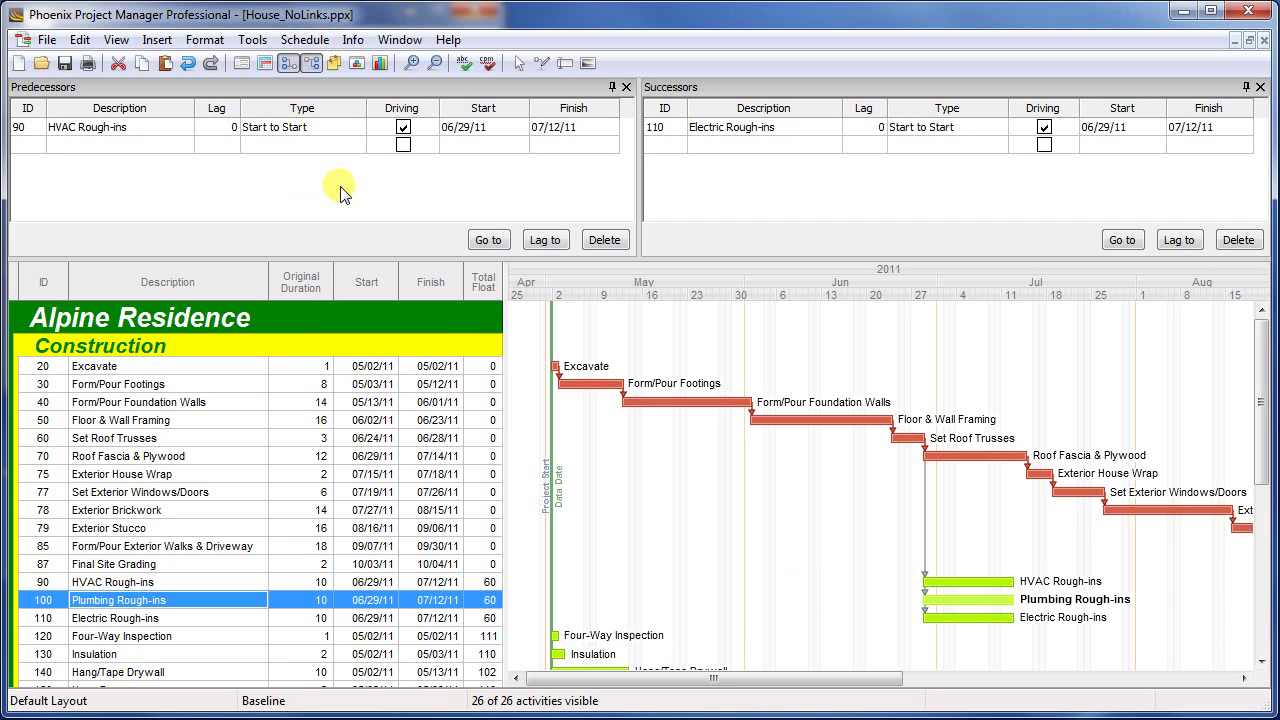
# Step: Set the lag from HVAC Rough-ins to its successor Plumbing Rough-ins to 5 and recalculate the schedule
pyautogui.click(259, 581)
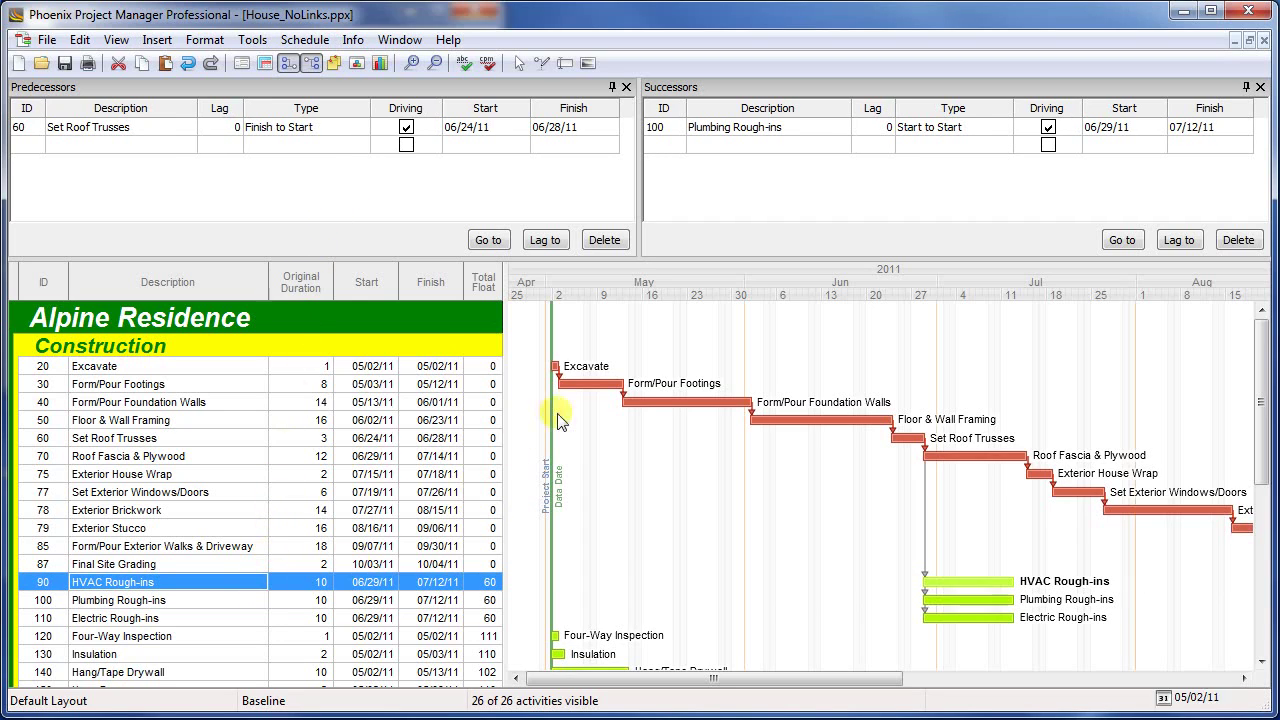
pyautogui.click(882, 131)
pyautogui.click(882, 133)
pyautogui.write('5')
pyautogui.press('Return')
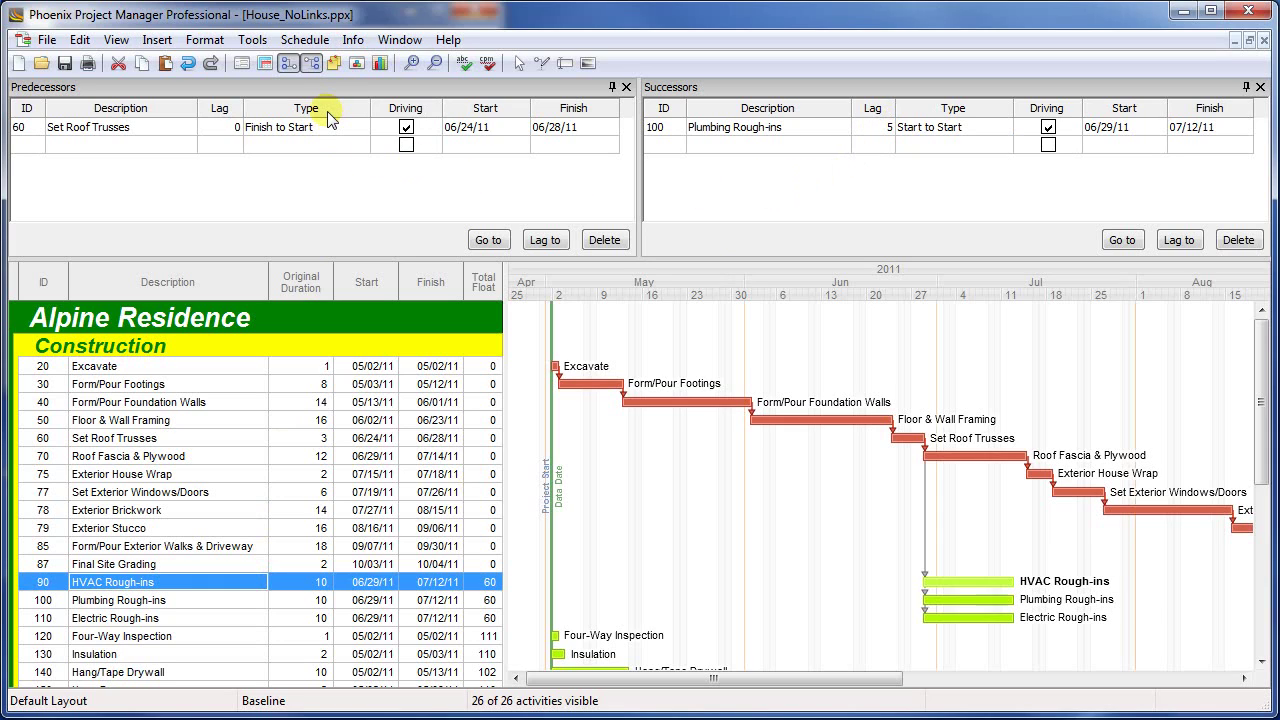
pyautogui.click(320, 44)
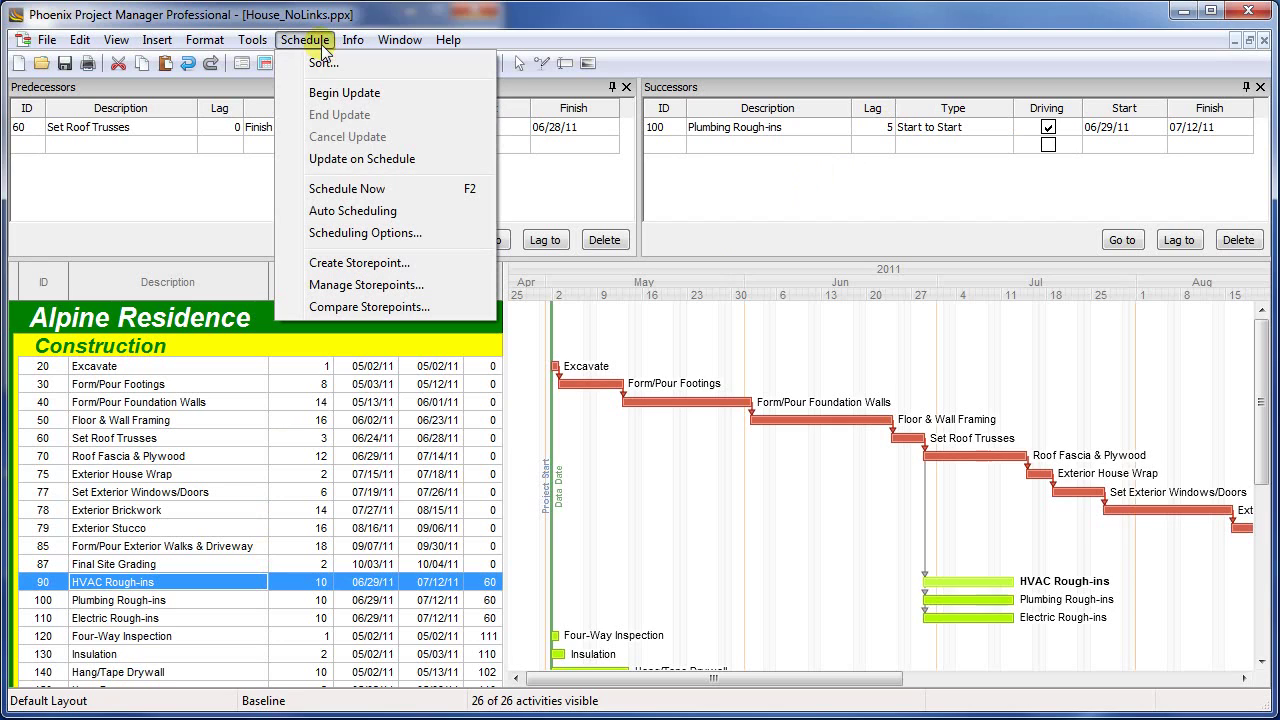
pyautogui.click(338, 189)
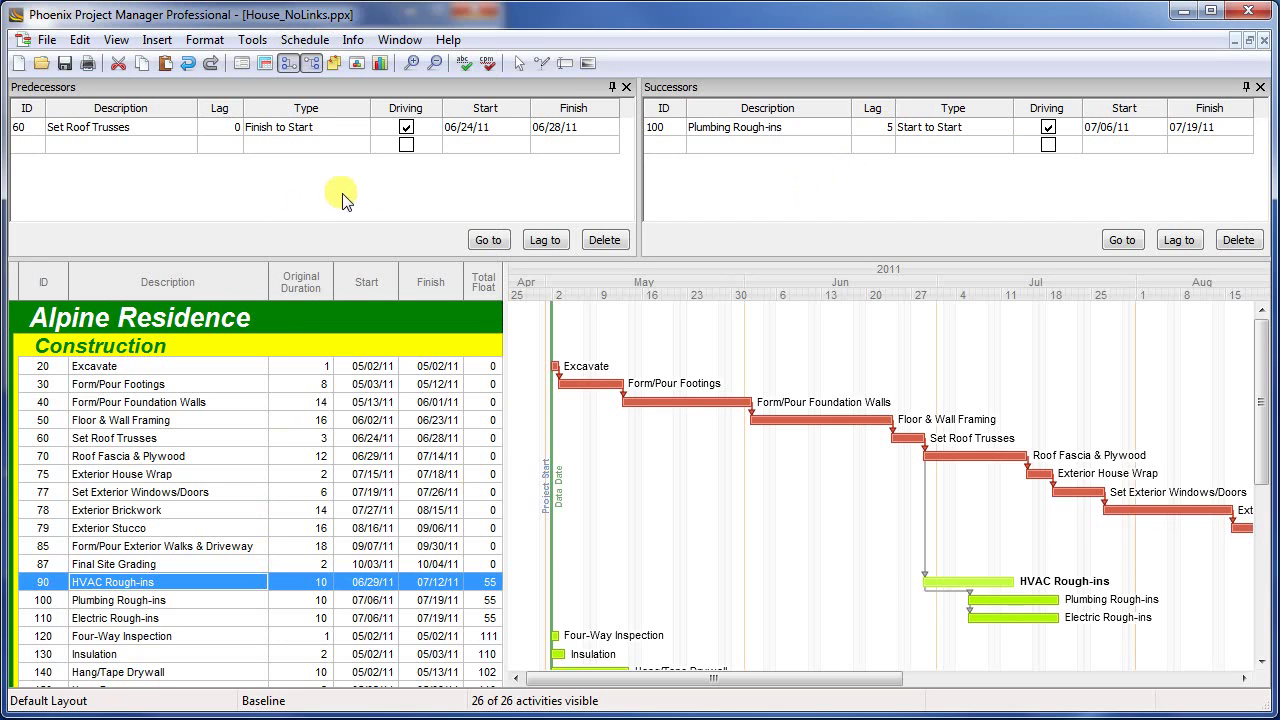
# Step: Lag Electric Rough-ins, the successor of Plumbing Rough-ins, until 7/13/2011 and recalculate the schedule
pyautogui.click(262, 603)
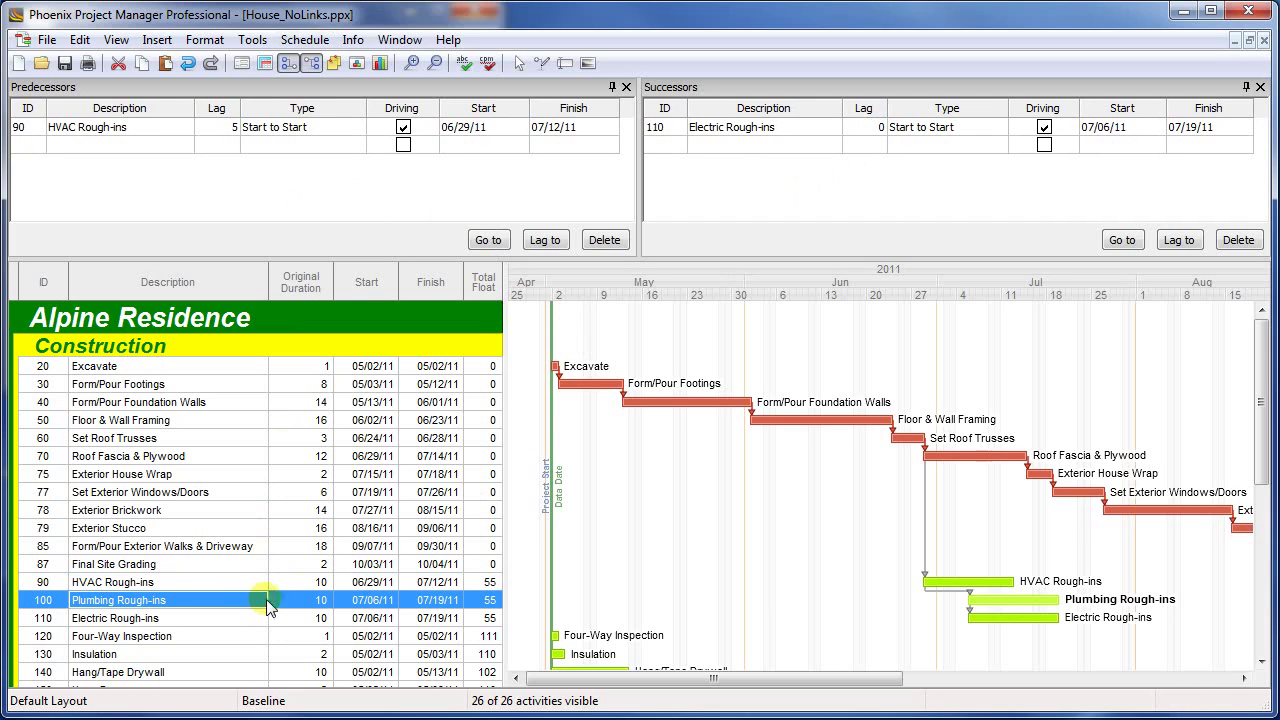
pyautogui.click(808, 134)
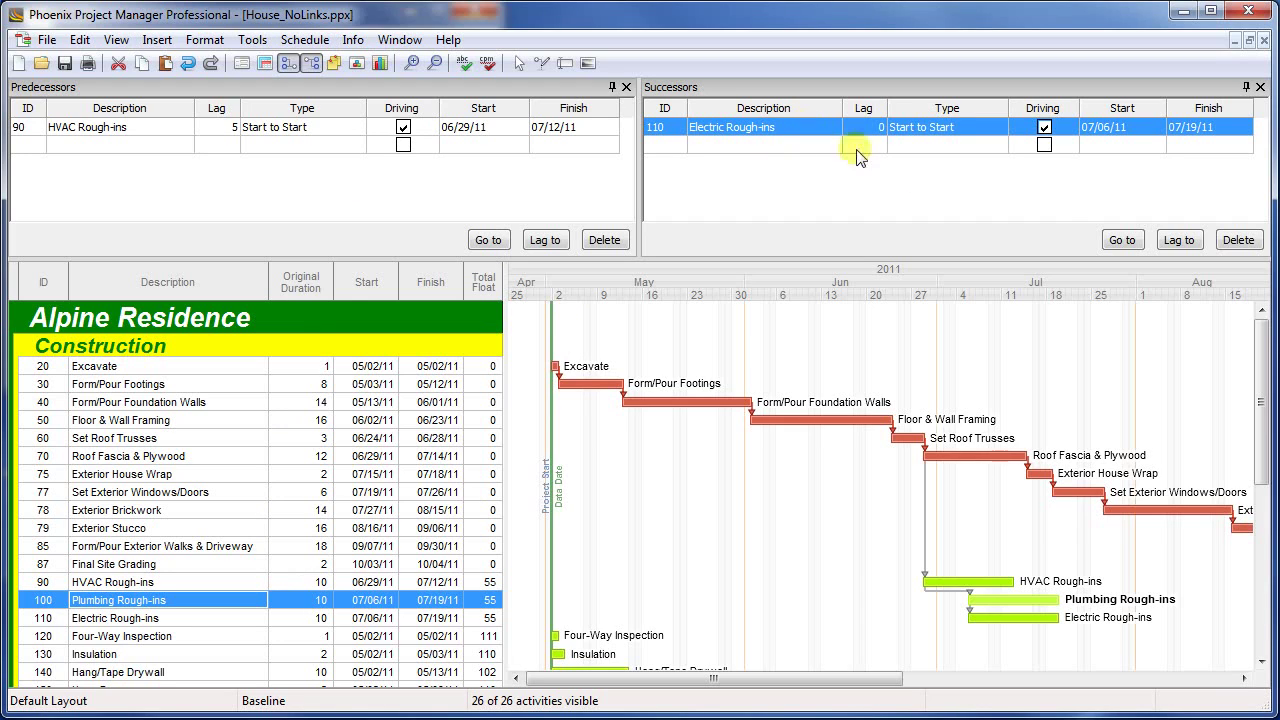
pyautogui.click(1176, 242)
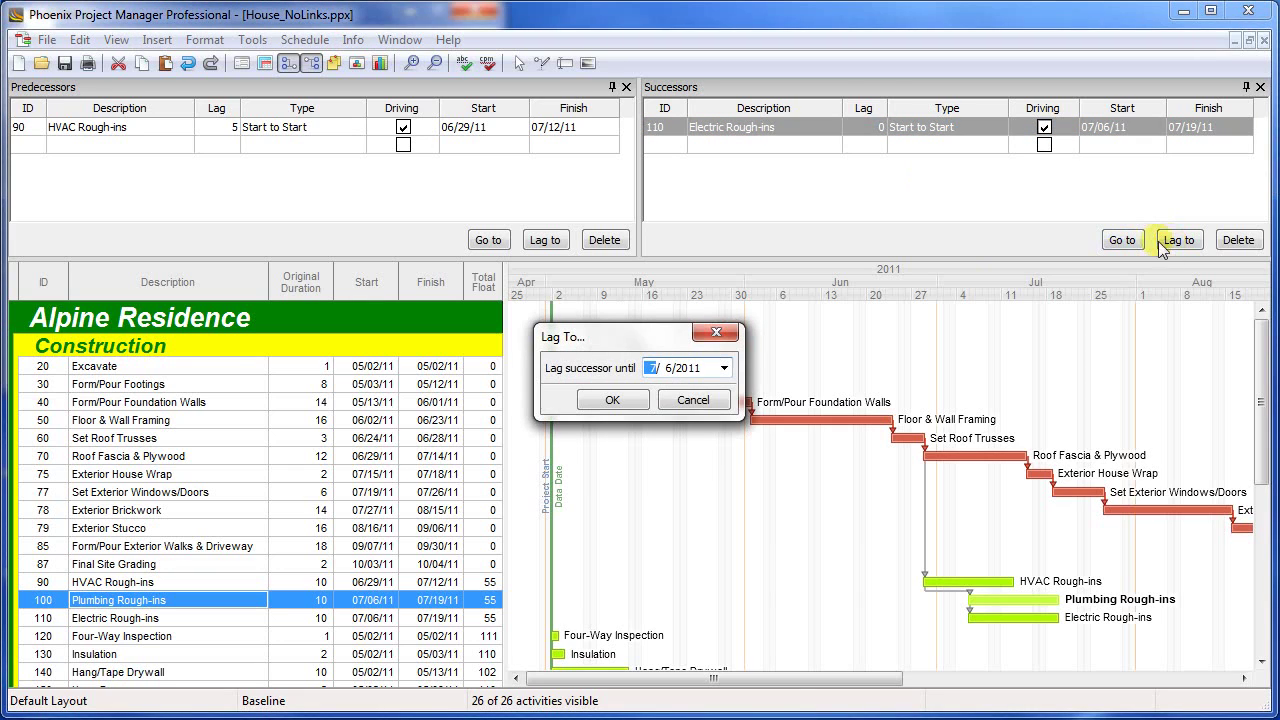
pyautogui.click(723, 368)
pyautogui.click(753, 463)
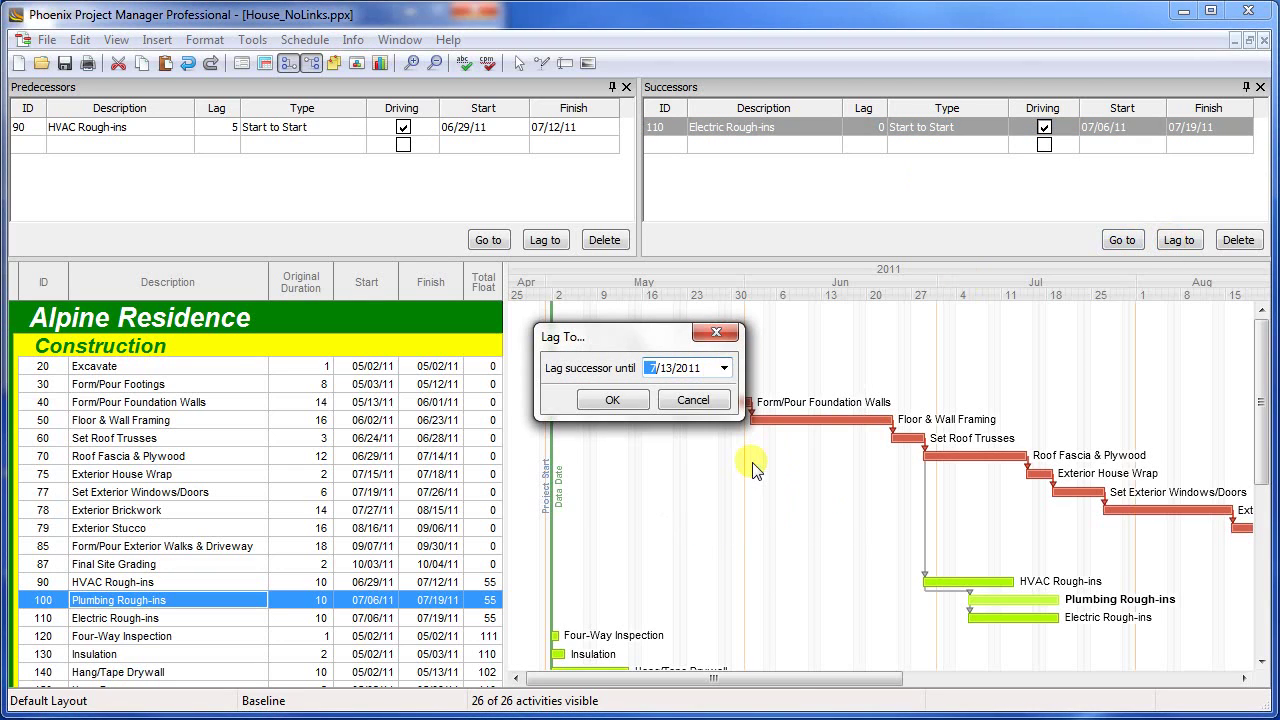
pyautogui.click(612, 400)
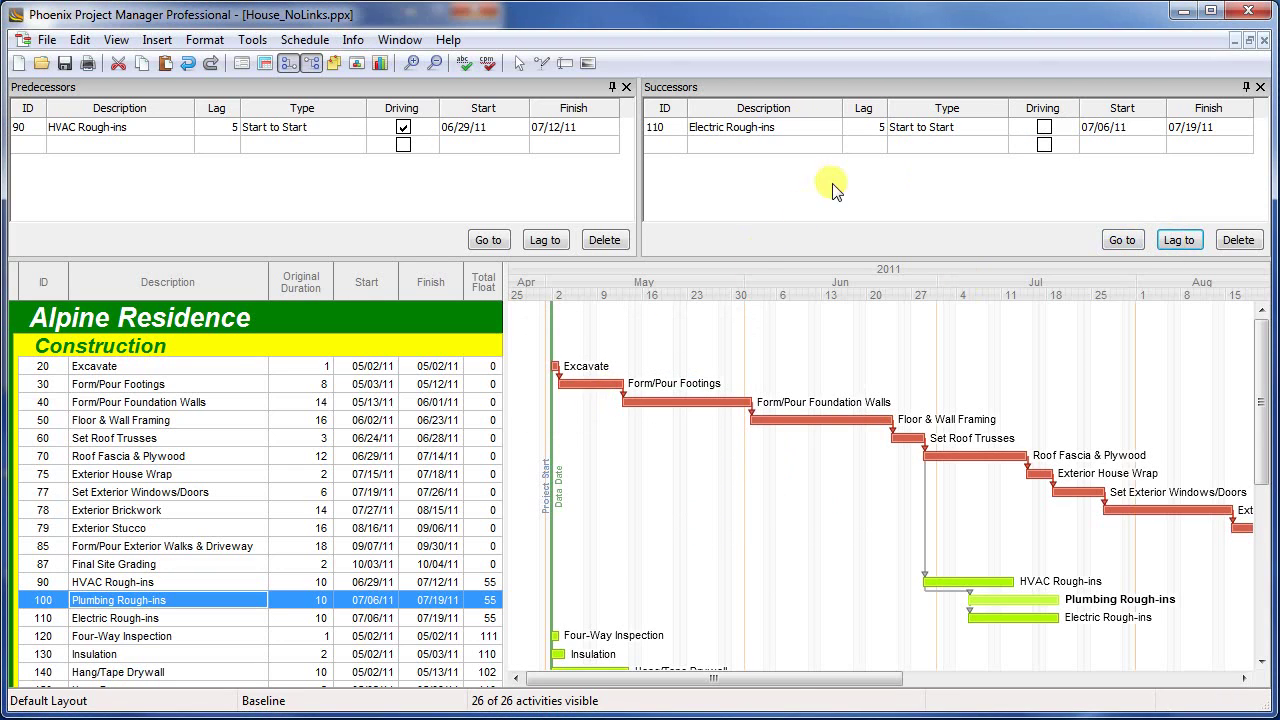
pyautogui.click(304, 40)
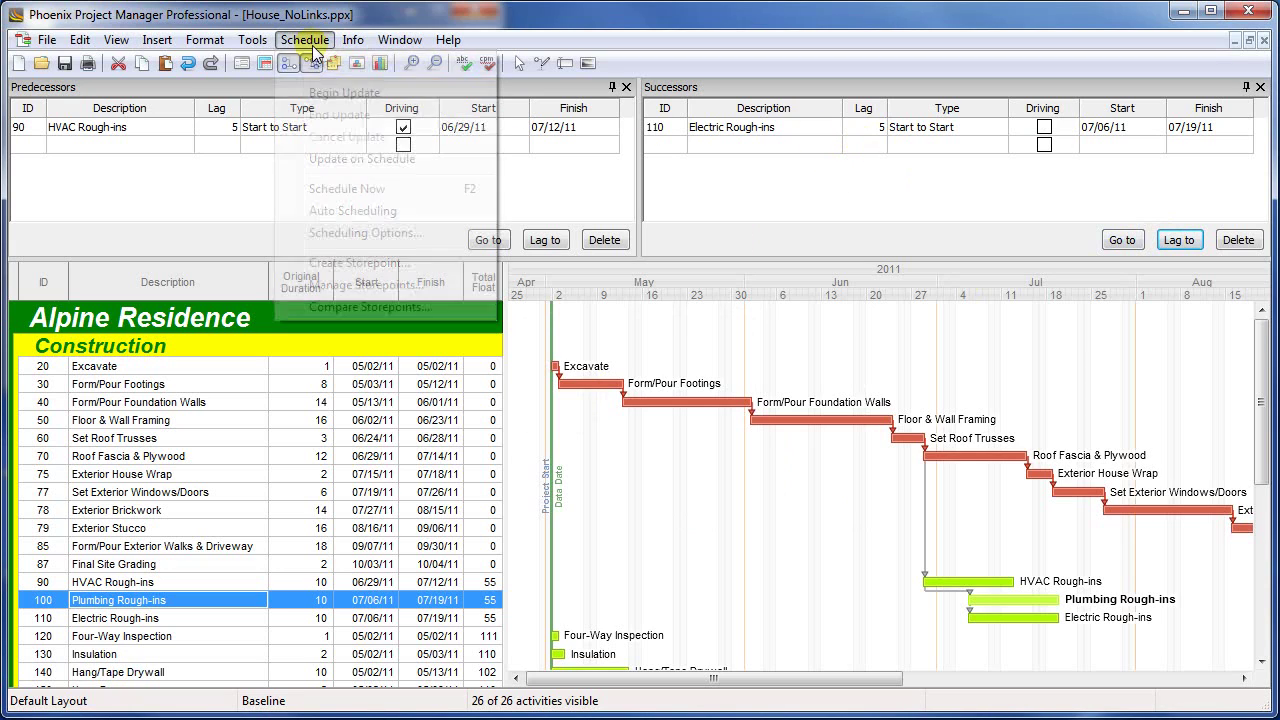
pyautogui.click(350, 192)
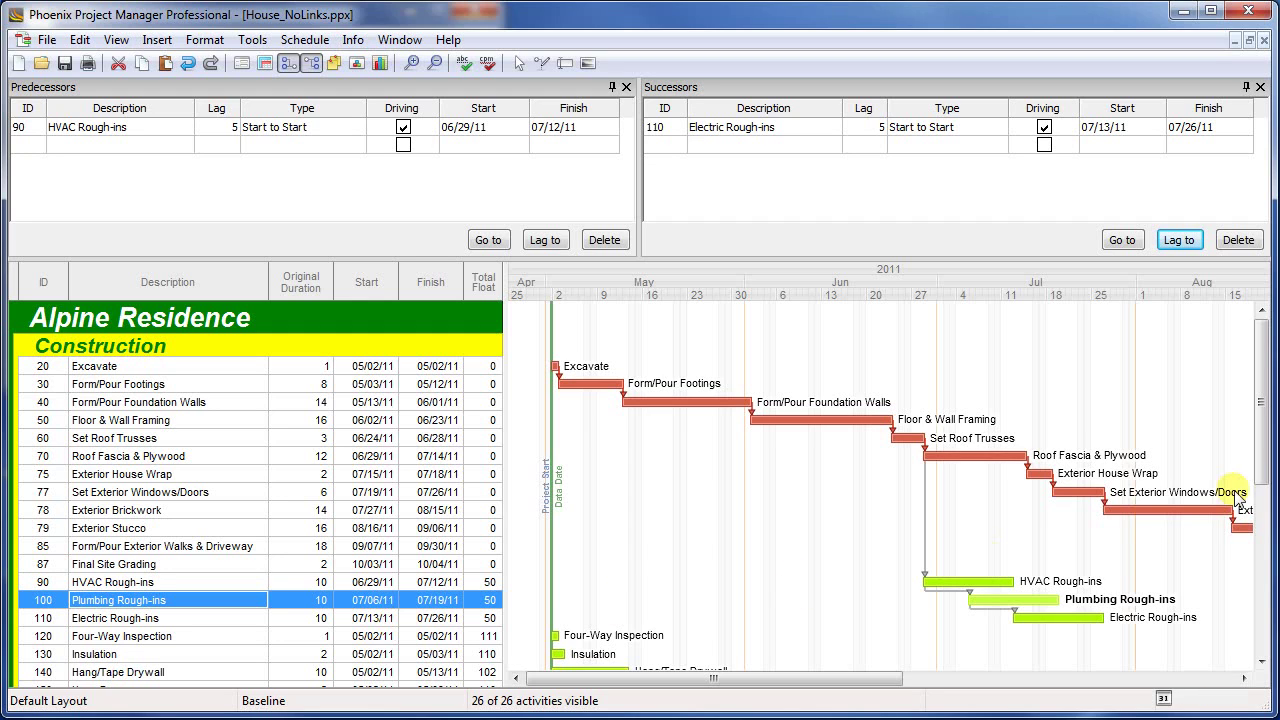
# Step: Link the activities from Electric Rough-ins (110) through Final Inspection (190) in finish-to-start sequence and recalculate the schedule
pyautogui.moveTo(1261, 380); pyautogui.dragTo(1266, 568)
pyautogui.moveTo(1110, 381)
pyautogui.mouseDown()
pyautogui.moveTo(545, 392)
pyautogui.moveTo(553, 463)
pyautogui.moveTo(605, 473)
pyautogui.moveTo(554, 491)
pyautogui.mouseUp()
pyautogui.moveTo(556, 490)
pyautogui.mouseDown()
pyautogui.moveTo(556, 522)
pyautogui.moveTo(560, 512)
pyautogui.moveTo(582, 538)
pyautogui.moveTo(556, 530)
pyautogui.moveTo(556, 580)
pyautogui.mouseUp()
pyautogui.click(304, 39)
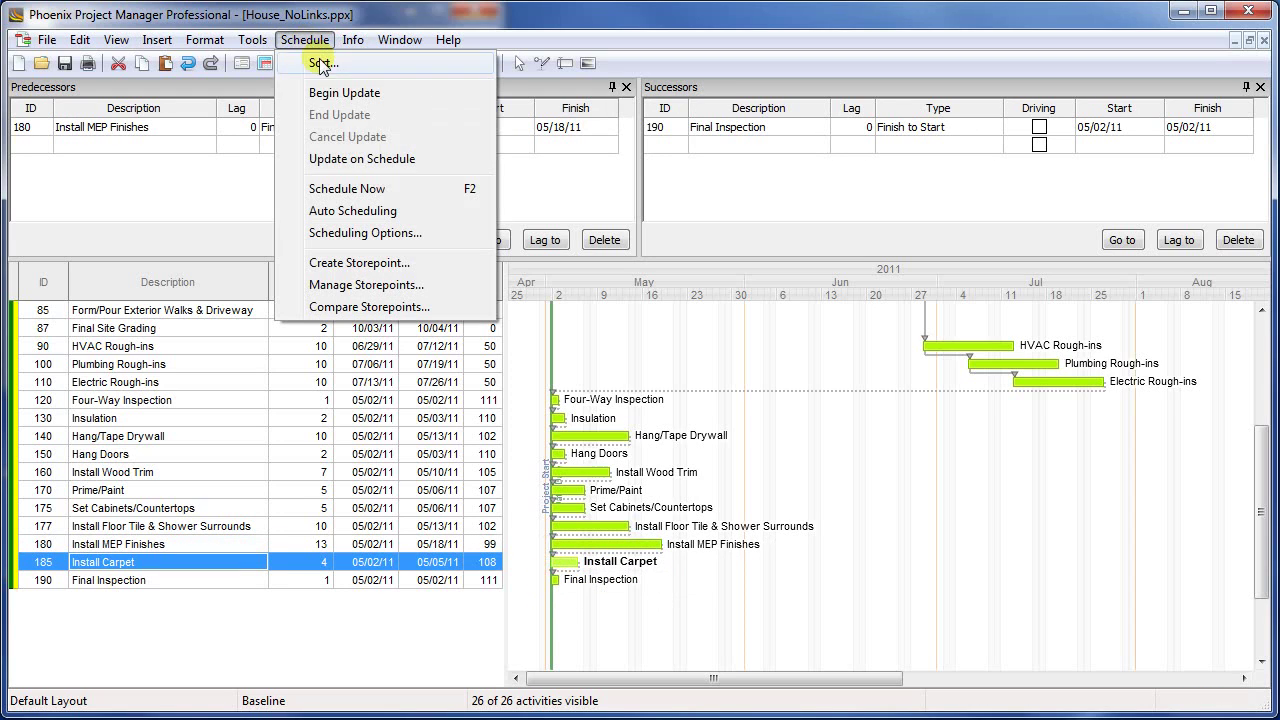
pyautogui.click(335, 185)
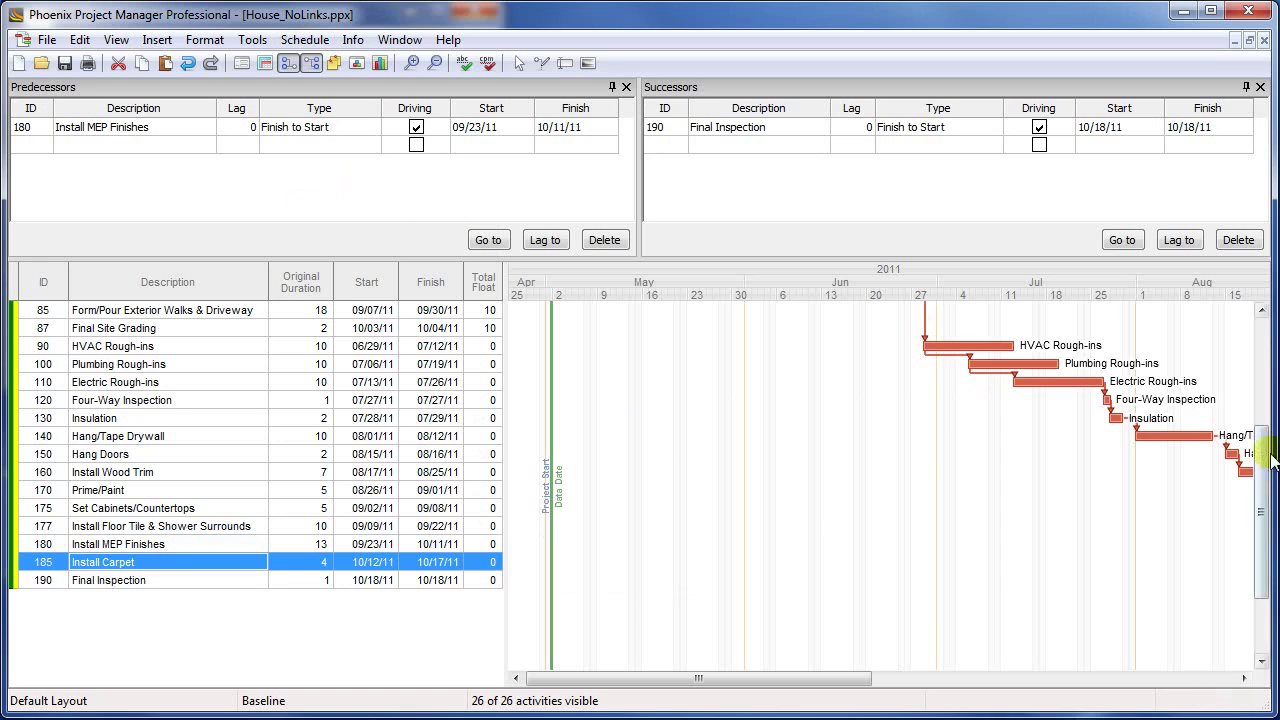
pyautogui.scroll(1, 1266, 432)
pyautogui.moveTo(1266, 432); pyautogui.dragTo(1262, 332)
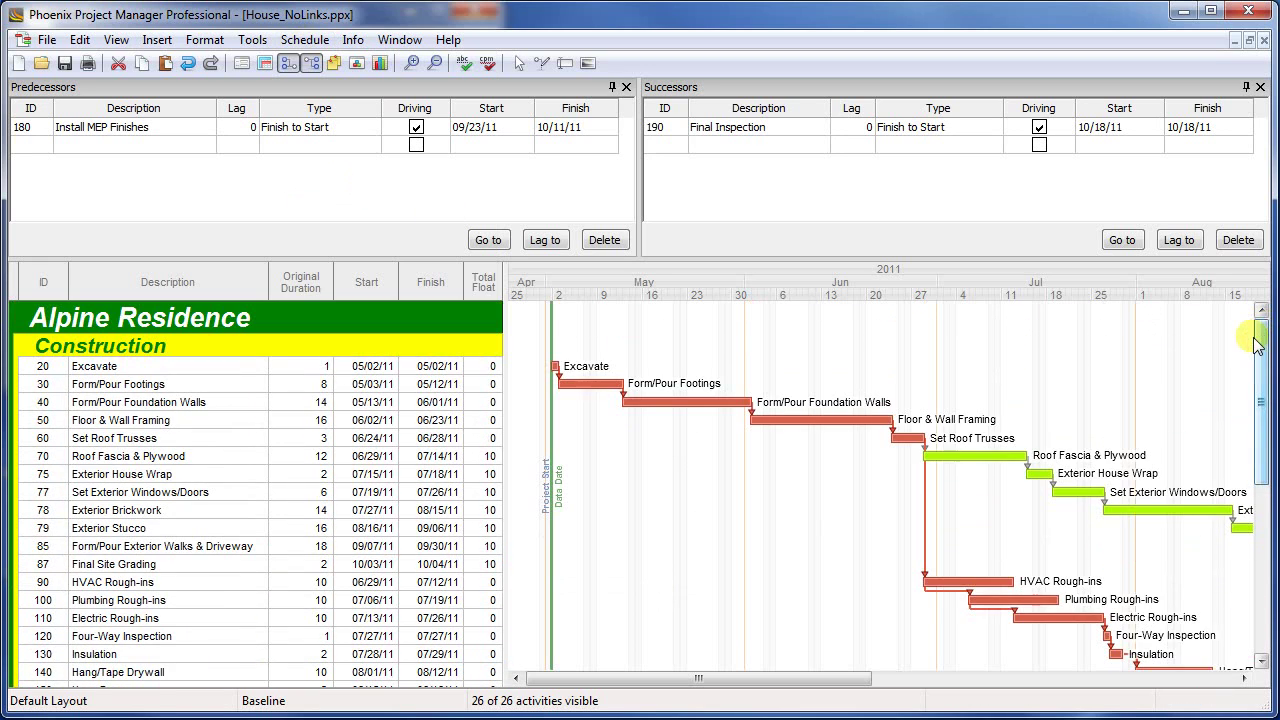